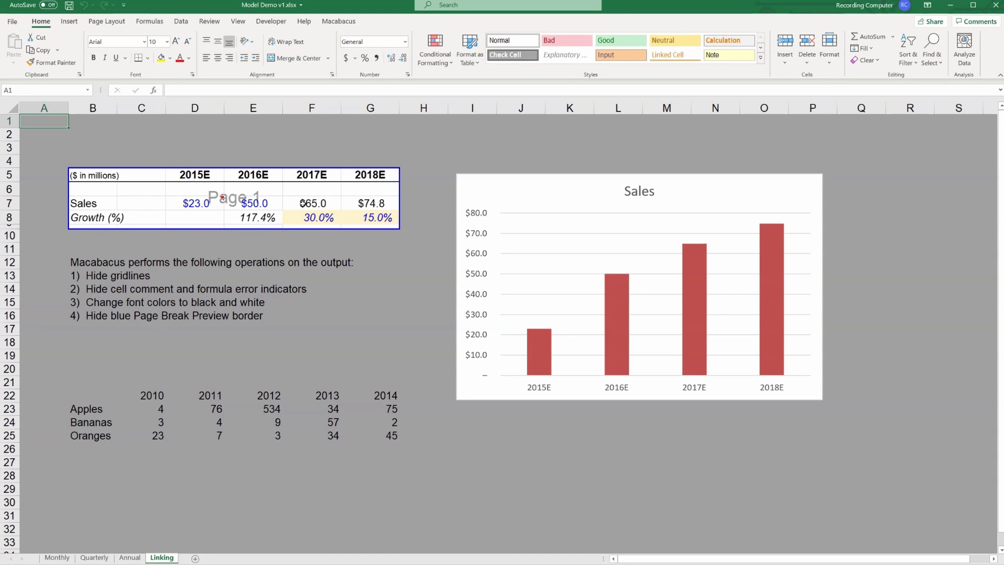
Copy the Excel Sales table range B5:G9 and switch to the PowerPoint window
left_click_drag(107, 177, 385, 225)
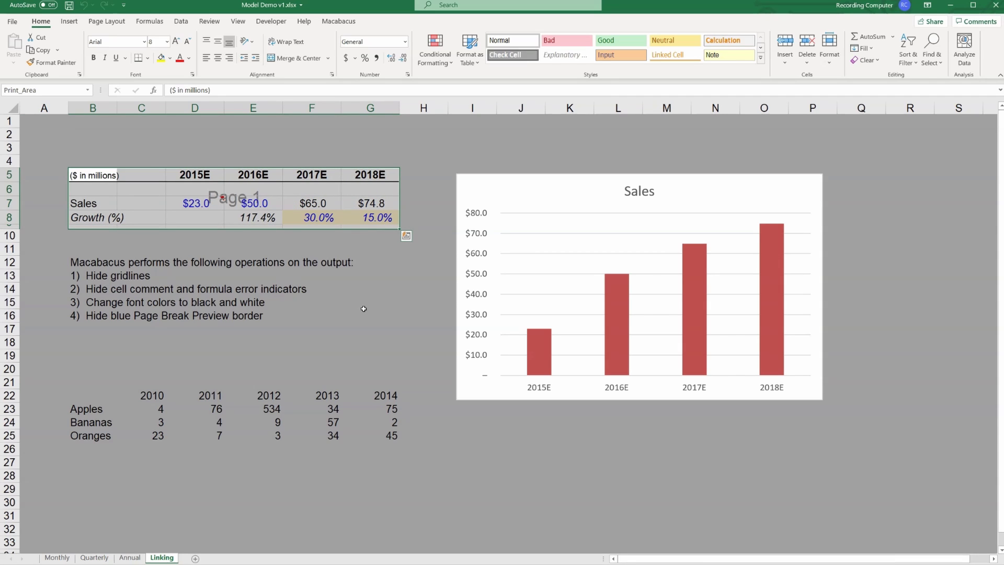
key("ctrl+c")
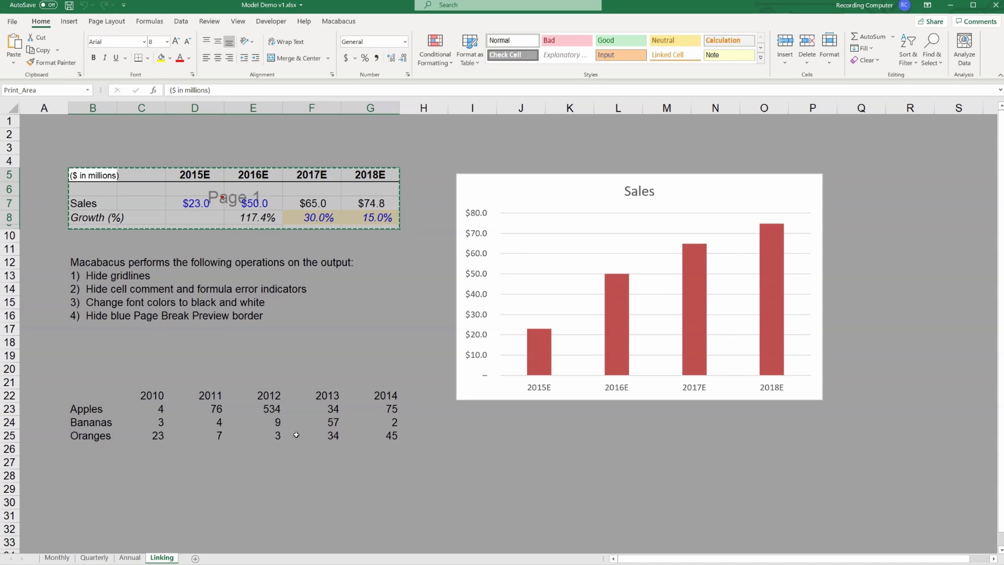
key("alt+Tab")
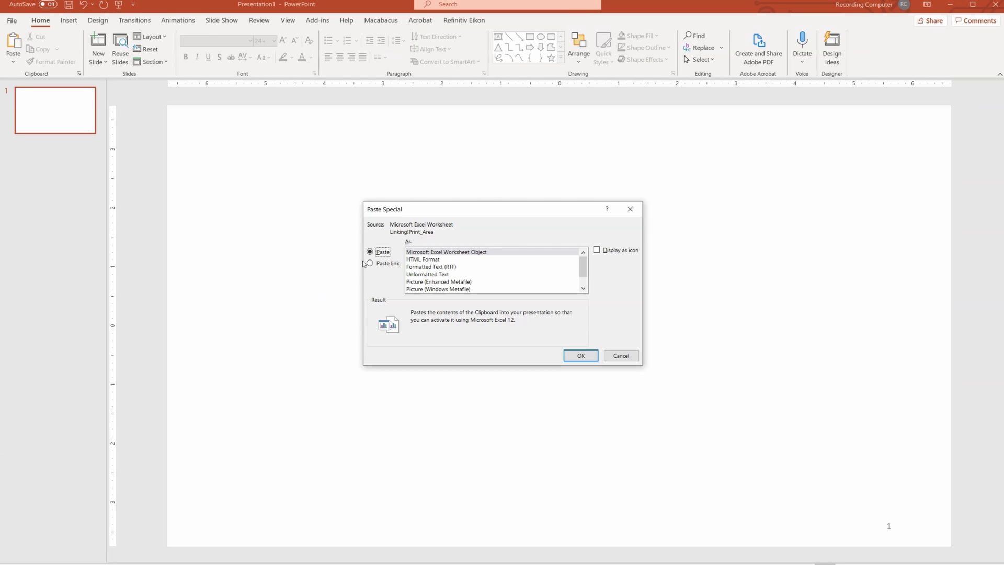
Paste the copied Sales table onto the slide as a Picture (Enhanced Metafile)
left_click(431, 281)
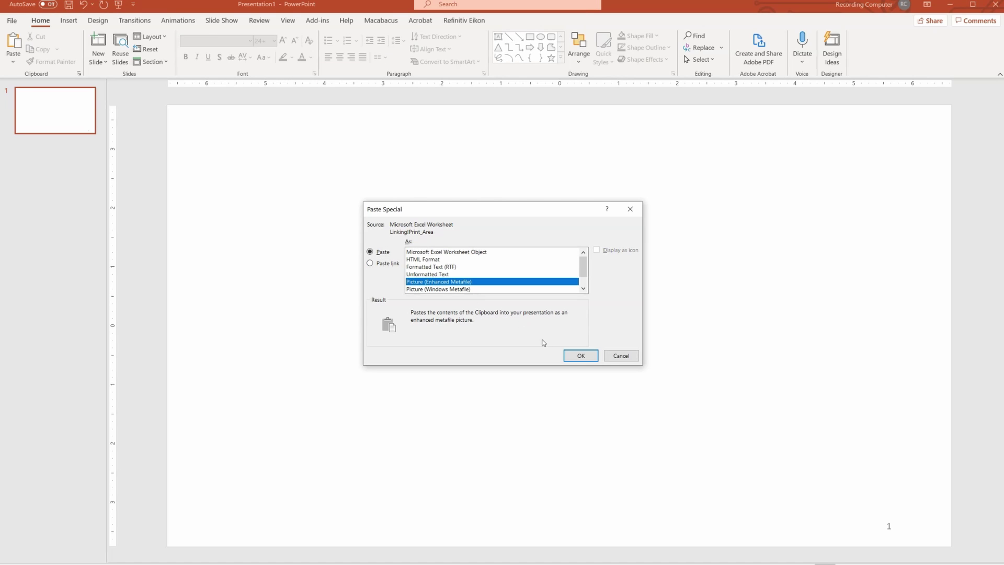
left_click(573, 355)
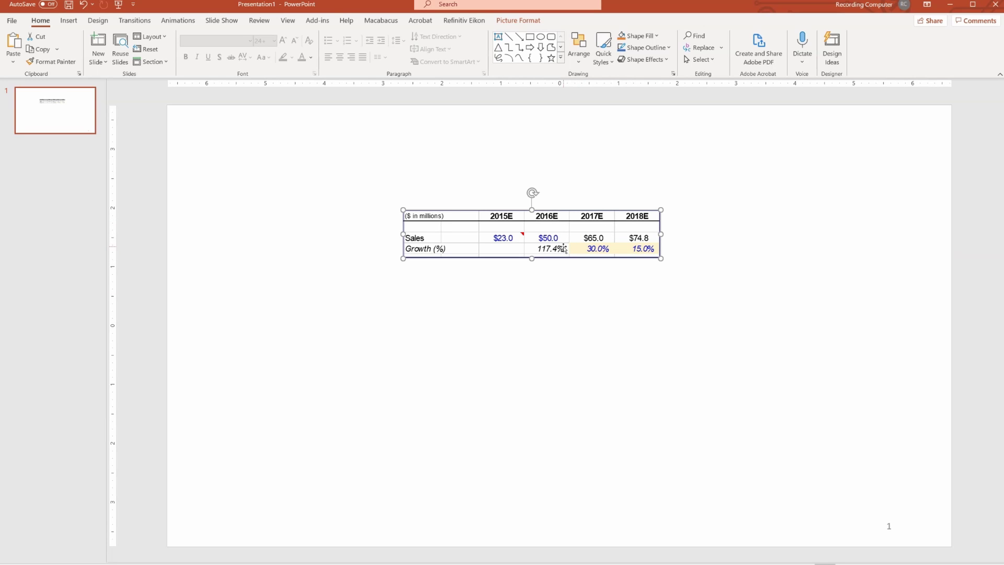
Delete the pasted picture, then export Excel range B5:G9 to PowerPoint as a picture through Macabacus
key("Delete")
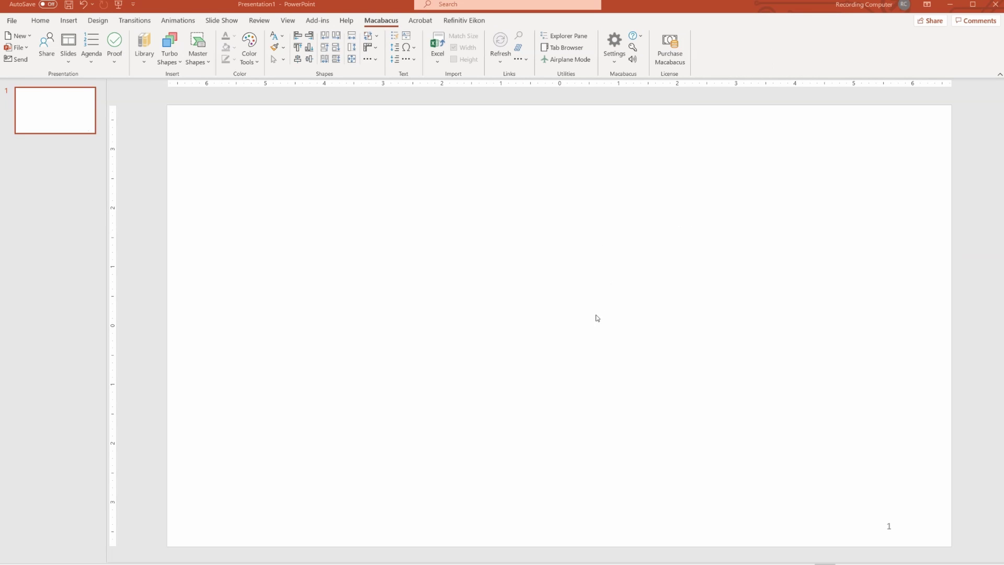
key("alt+Tab")
left_click_drag(79, 174, 350, 225)
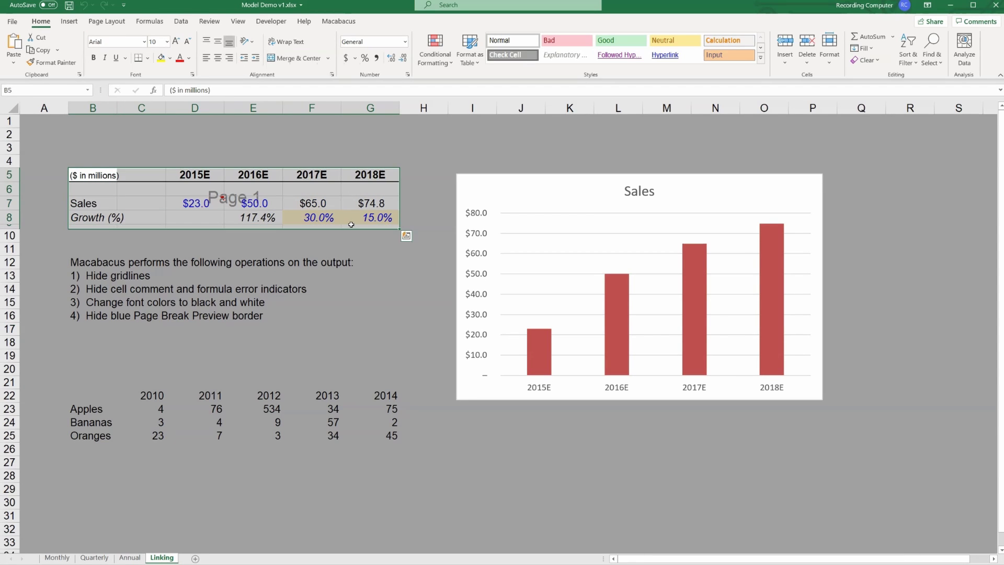
left_click(339, 20)
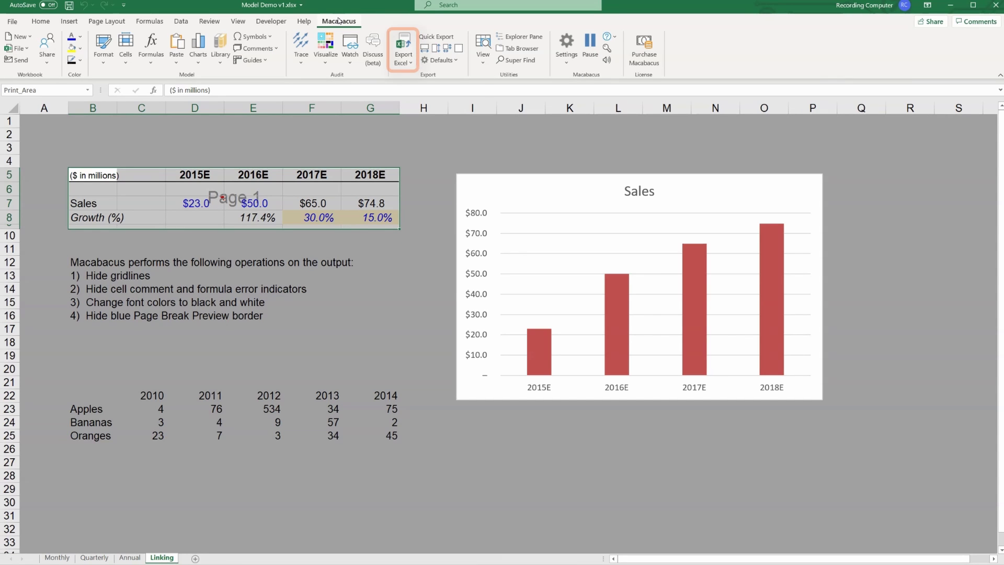
left_click(410, 62)
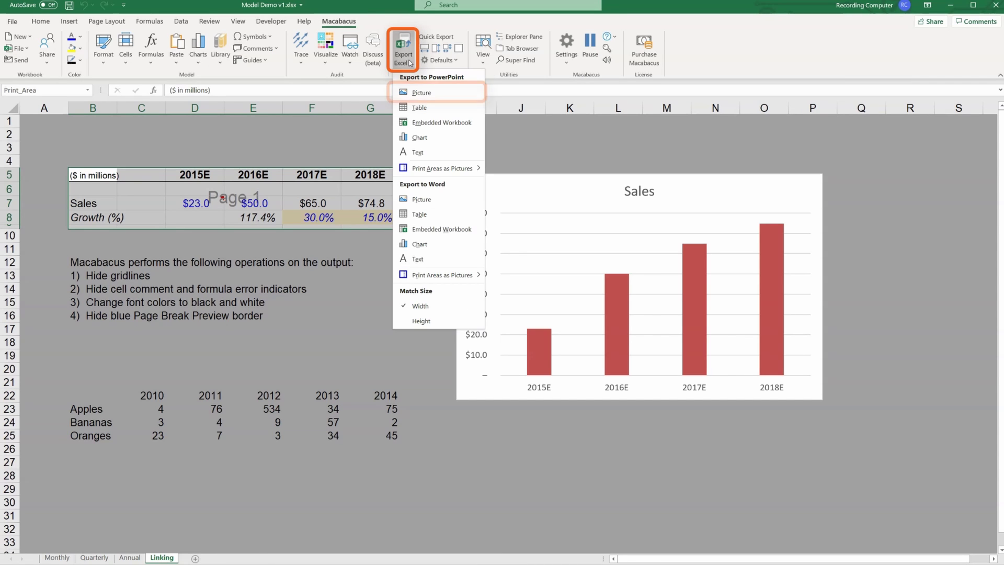
left_click(425, 97)
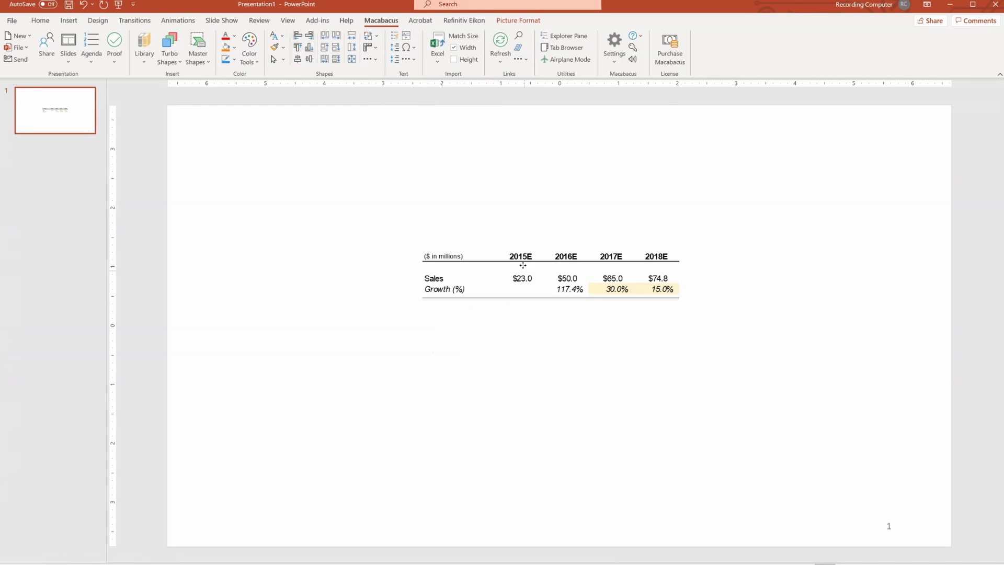
Move the linked Sales picture to the upper middle of the slide and enlarge it to about twice its size
left_click_drag(530, 321, 515, 216)
left_click_drag(673, 246, 730, 295)
left_click_drag(870, 282, 764, 294)
key("Escape")
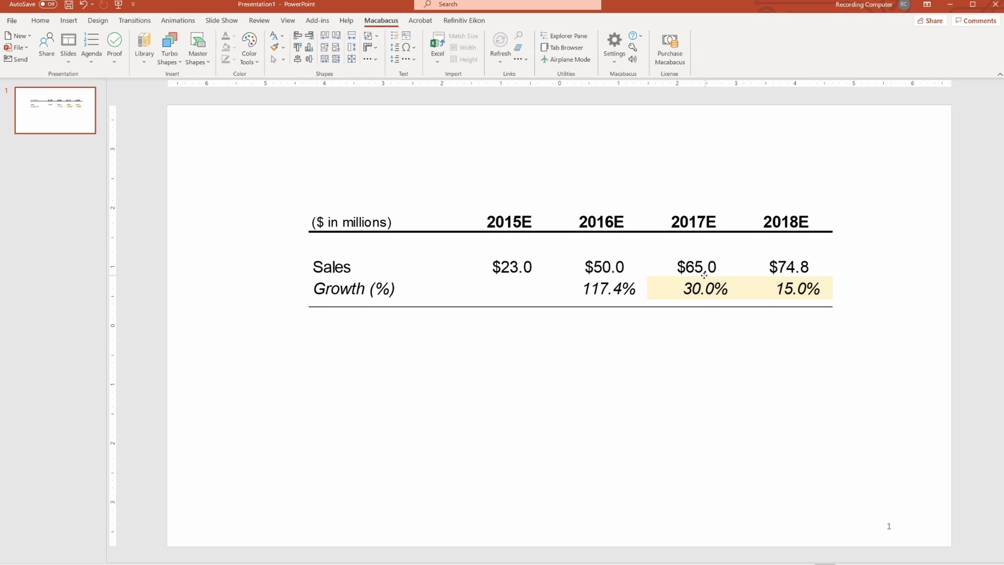
left_click_drag(704, 278, 689, 245)
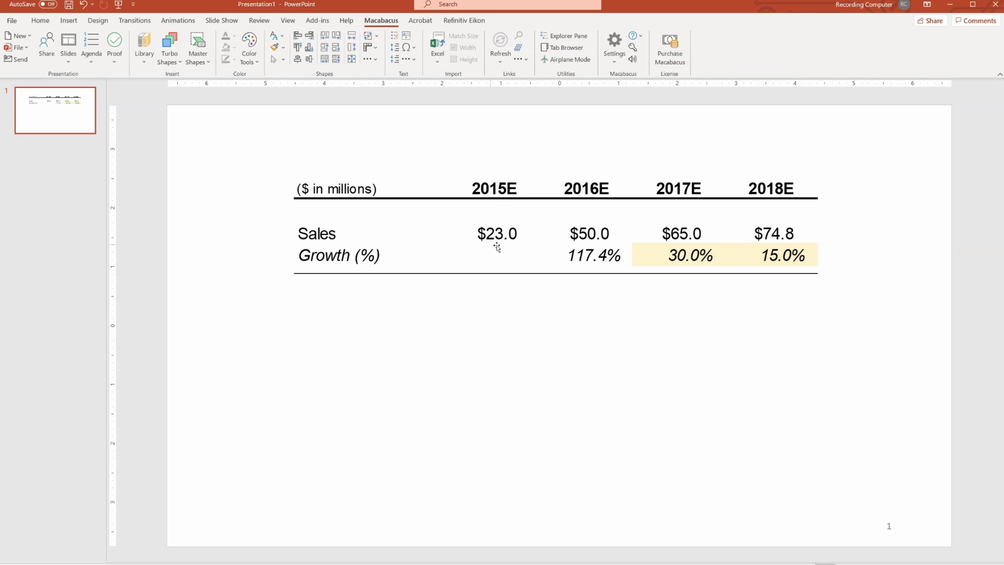
left_click_drag(519, 239, 521, 249)
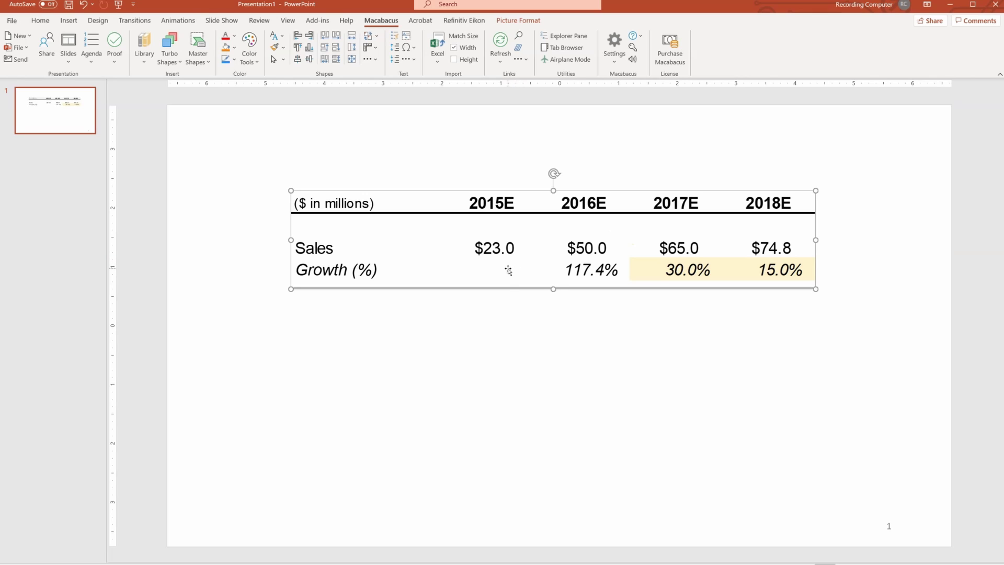
key("Escape")
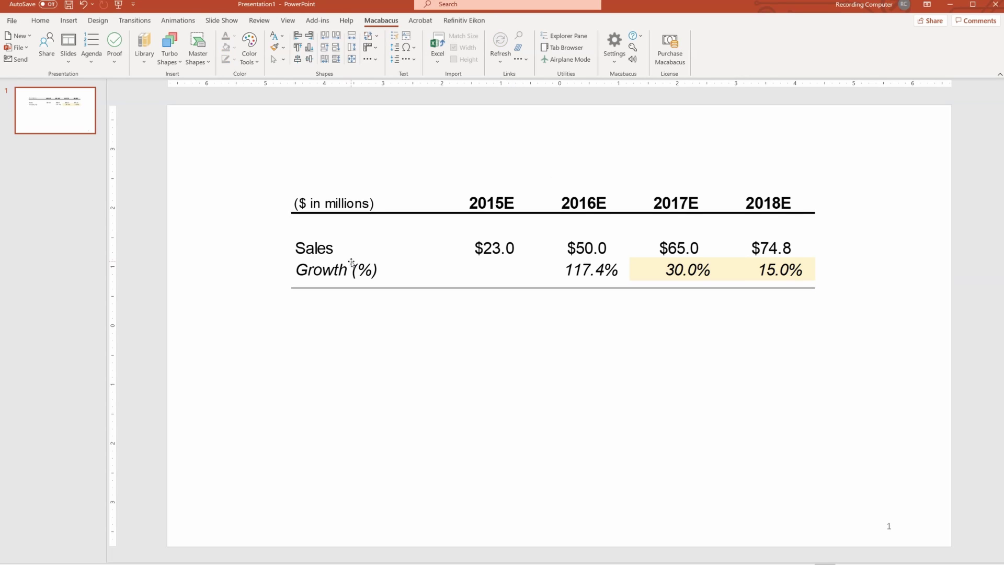
Change 2015E sales in Excel cell D7 to 12 and refresh the linked picture
left_click(352, 262)
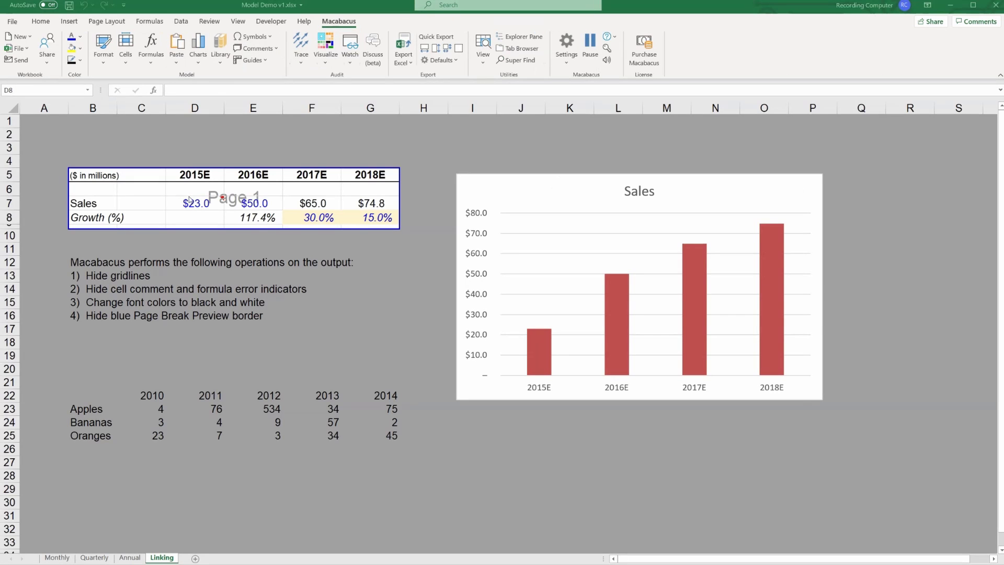
left_click(217, 203)
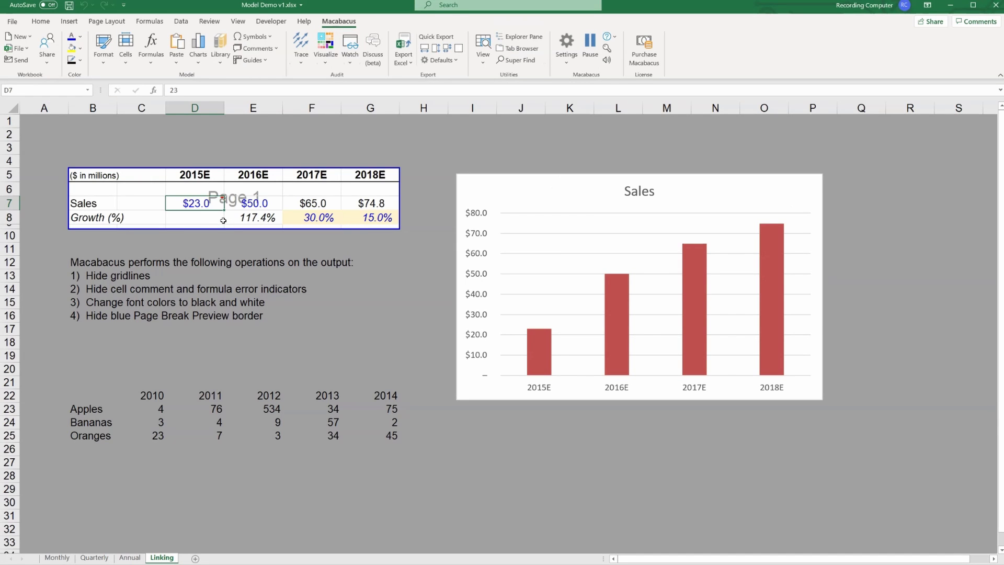
type("12")
key("Return")
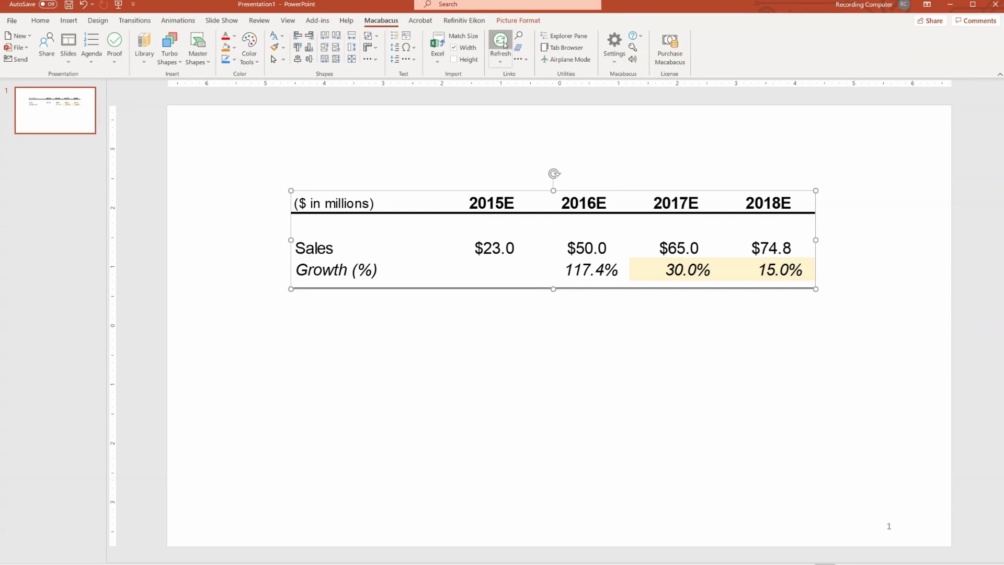
left_click(505, 46)
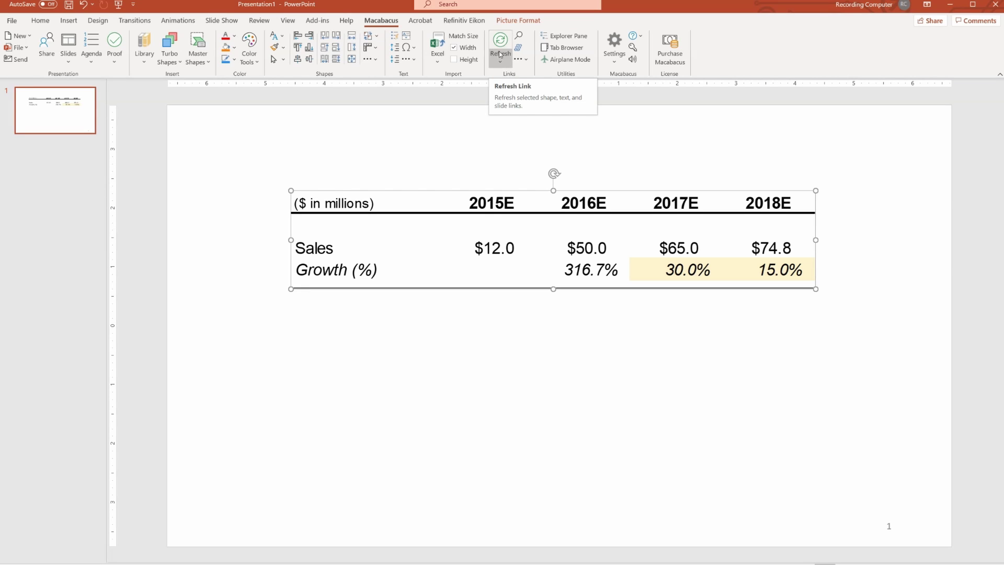
Refresh the linked Sales picture again so it shows $12.0 for 2015E
left_click(501, 45)
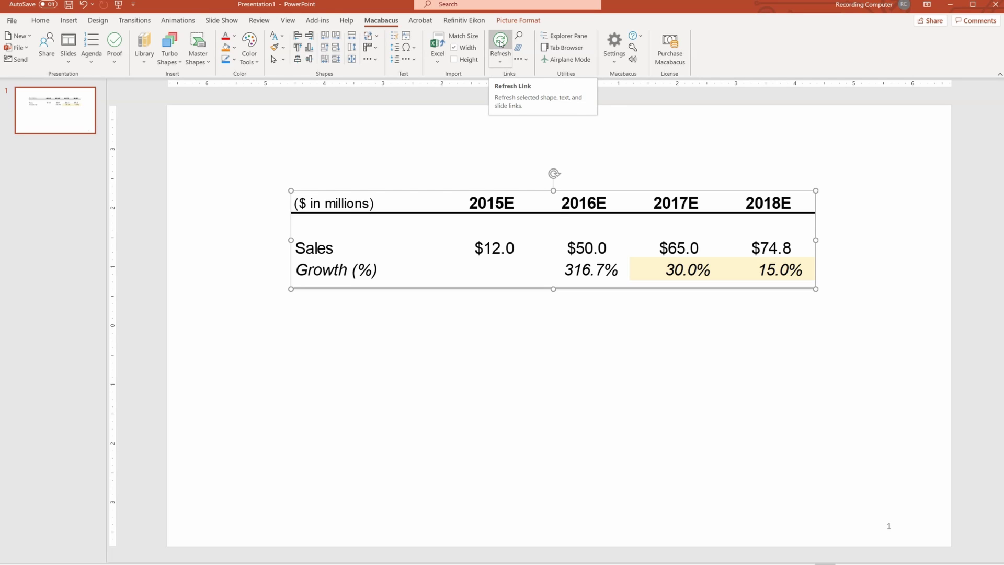
Inspect the Linking!B5:G9 entry in Manage Links, untick and re-tick it, then close
left_click(519, 49)
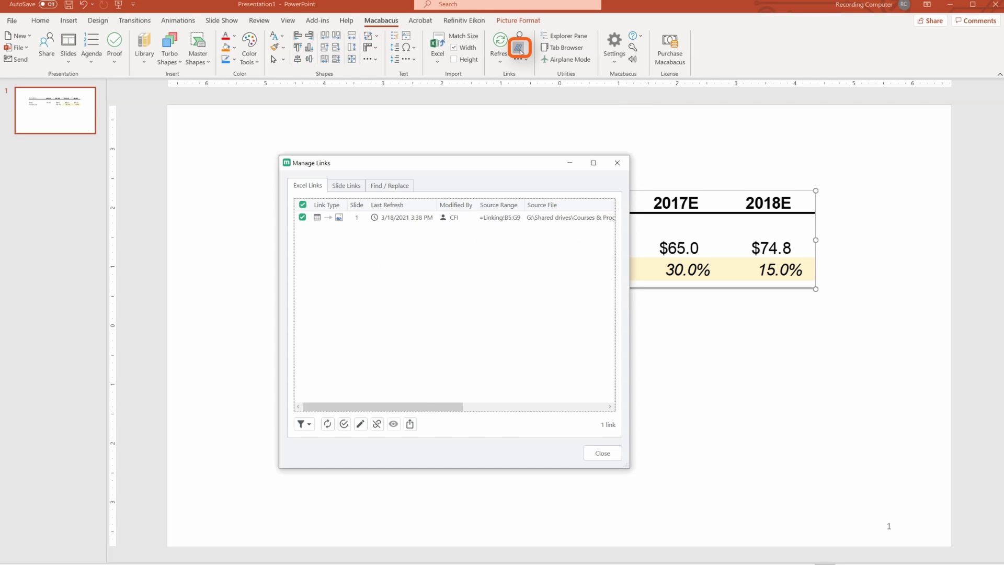
left_click_drag(443, 165, 497, 138)
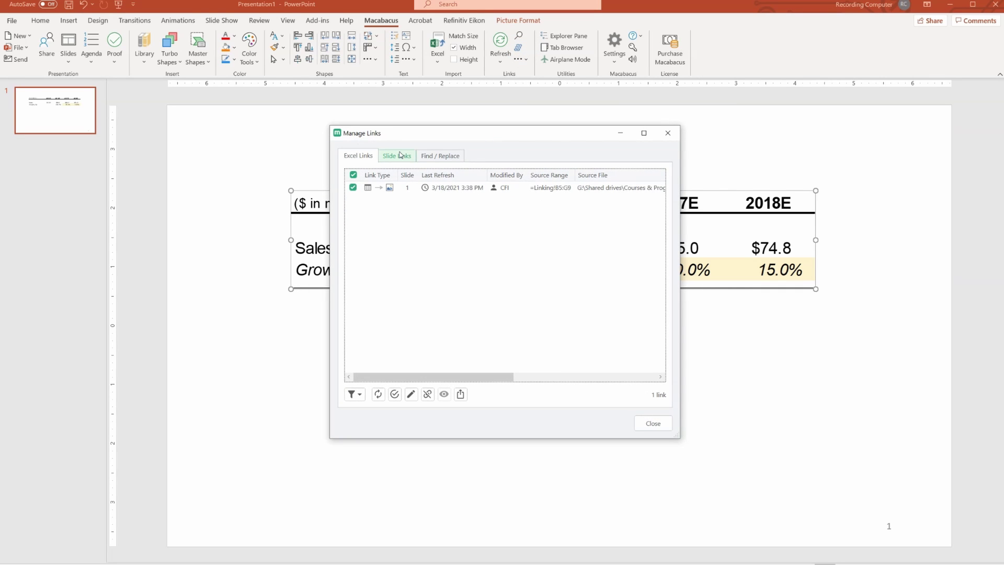
left_click(367, 188)
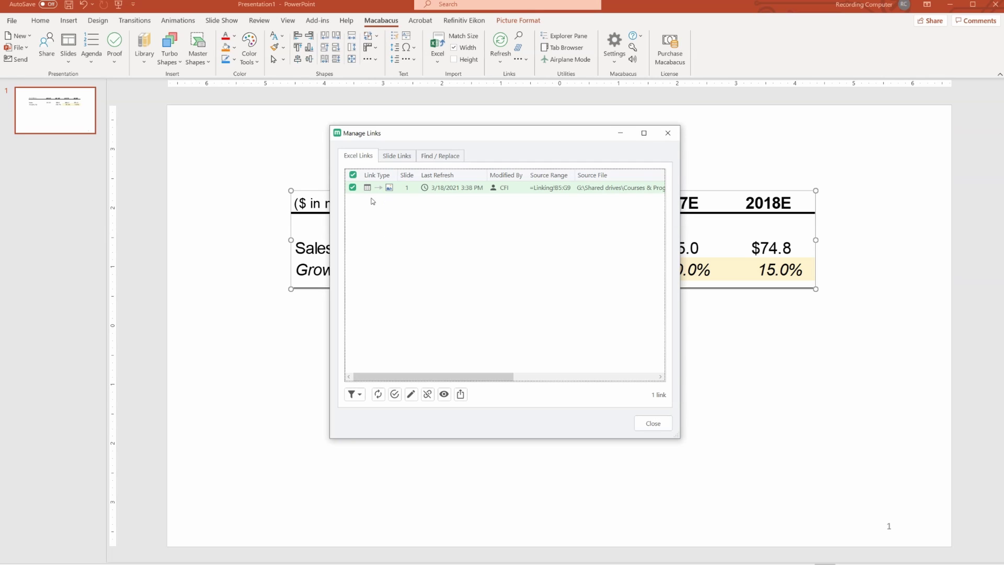
left_click(353, 187)
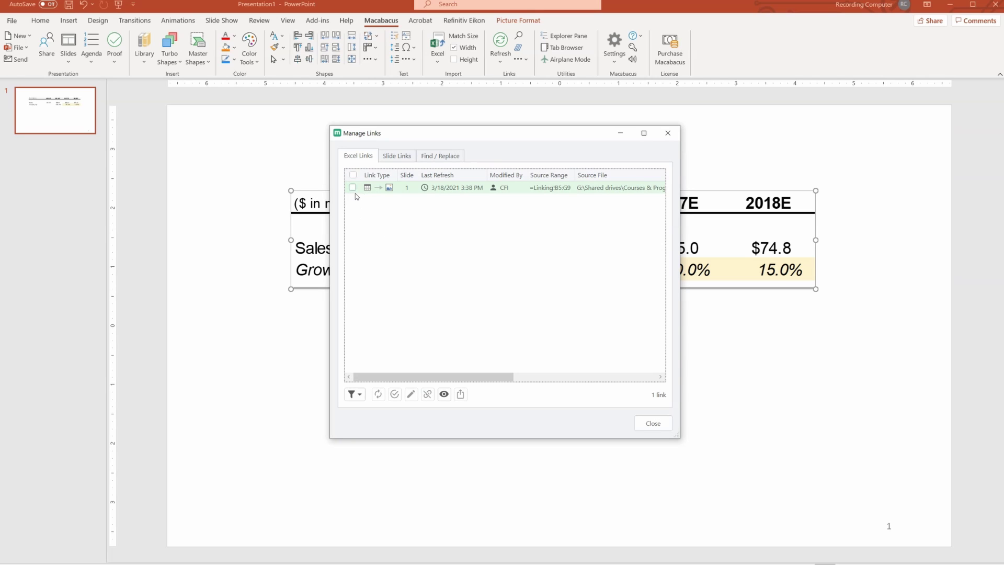
left_click(353, 187)
left_click(649, 423)
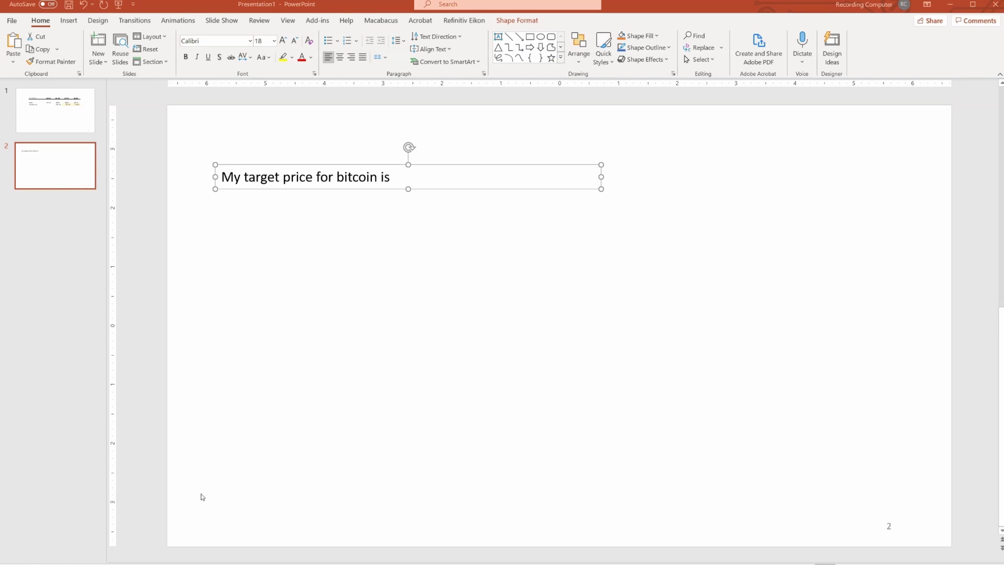
Place the cursor after 'is' in the 'My target price for bitcoin is' text box
left_click(391, 177)
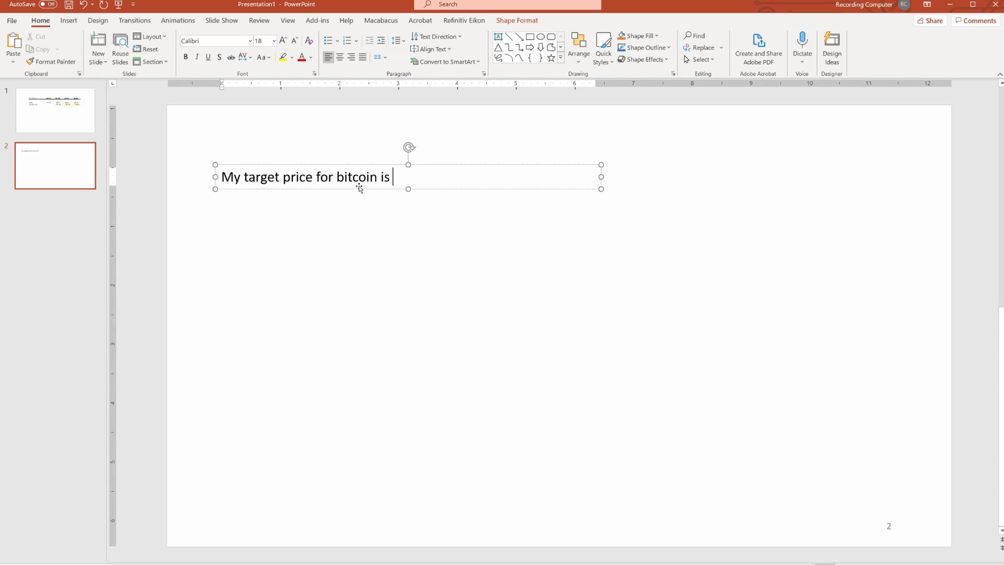
Export Excel cell C4's $250,000 target price into the slide sentence as linked text
key("alt+Tab")
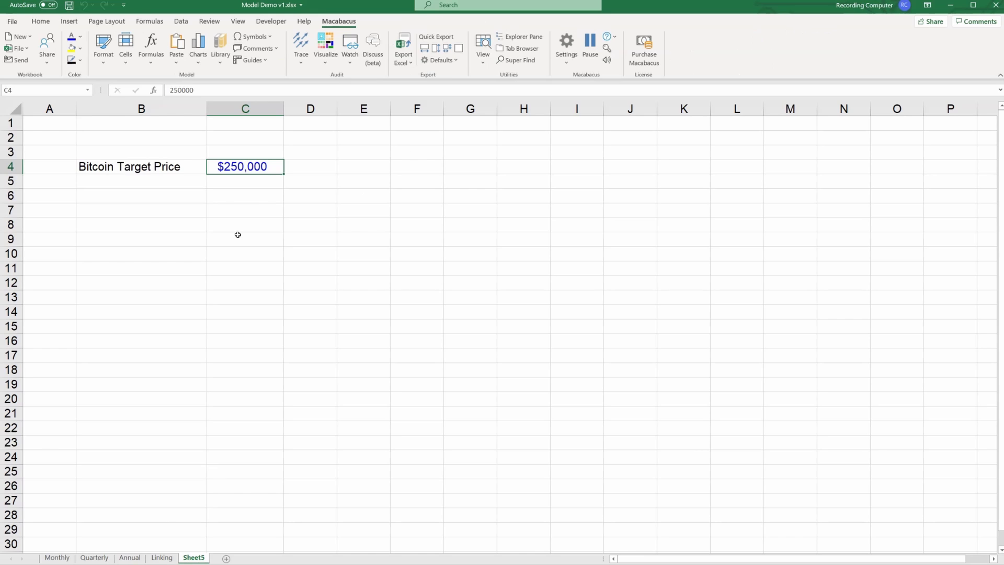
left_click(402, 65)
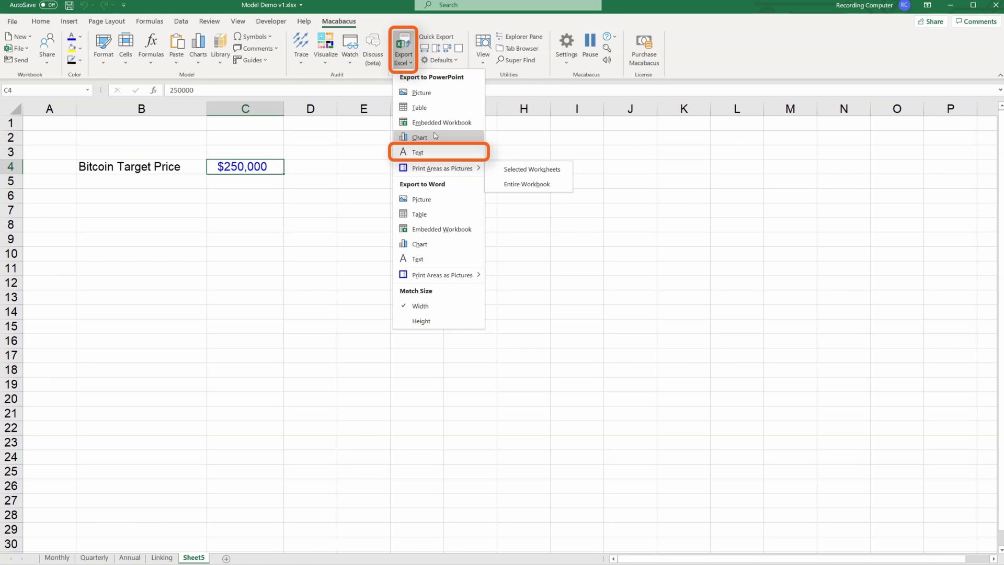
left_click(426, 154)
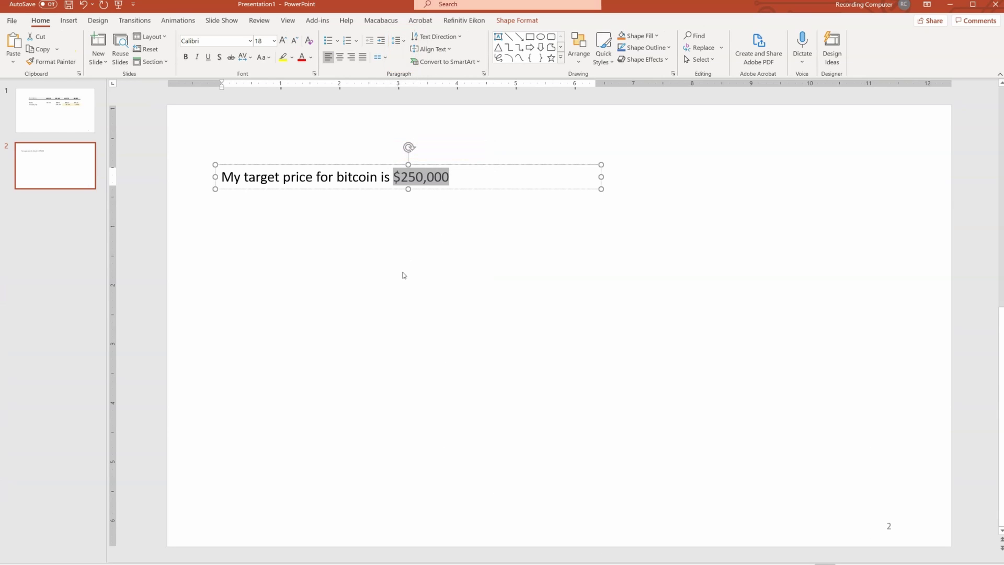
left_click(414, 260)
double_click(426, 177)
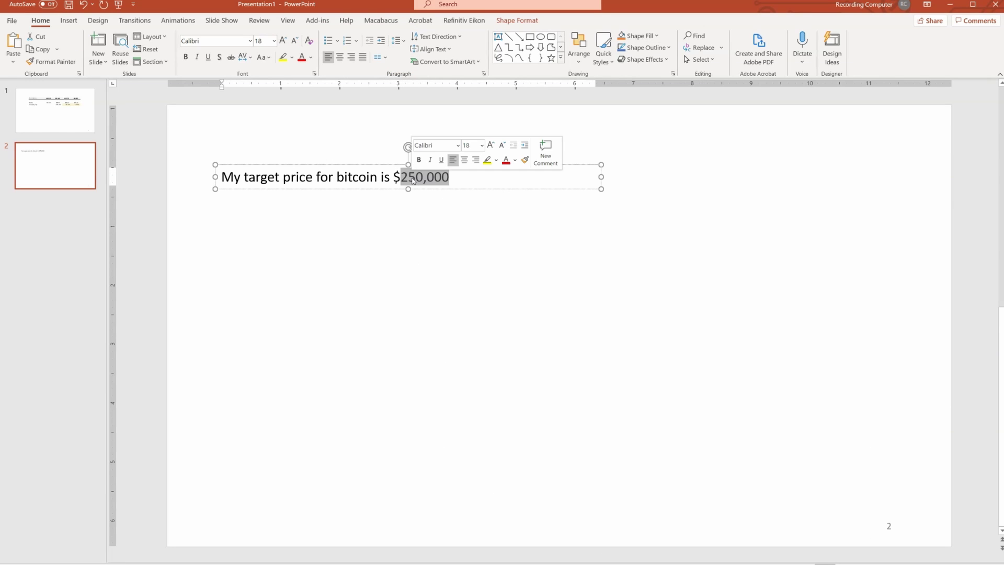
left_click(521, 190)
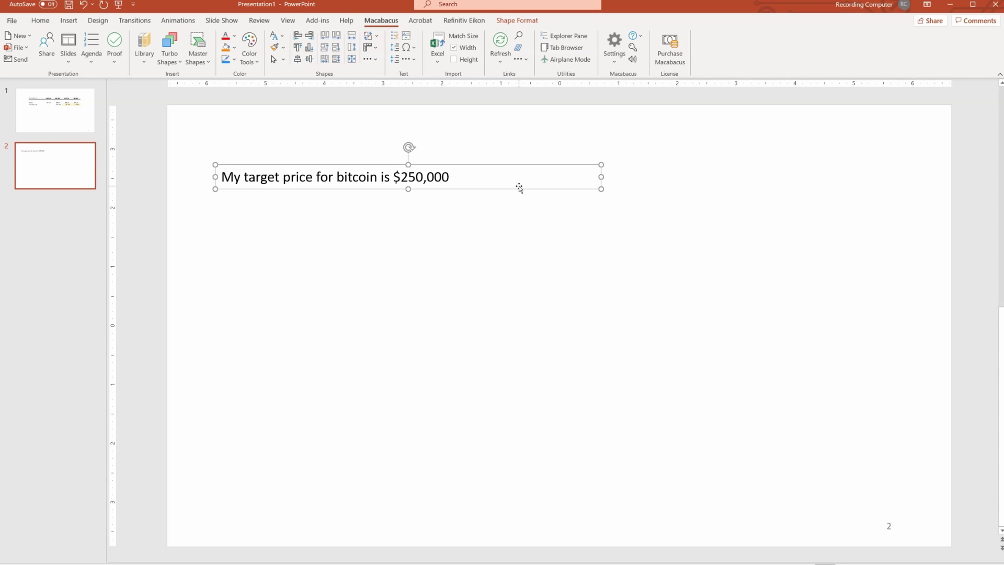
Set Excel cell C4 to 10,000, then select the $250,000 figure back on the slide
key("alt+Tab")
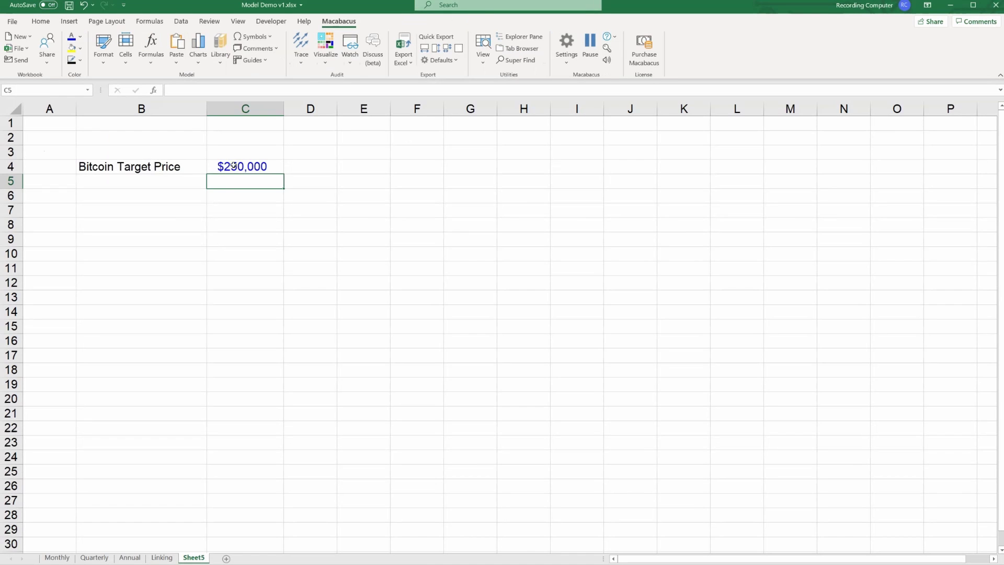
left_click(238, 166)
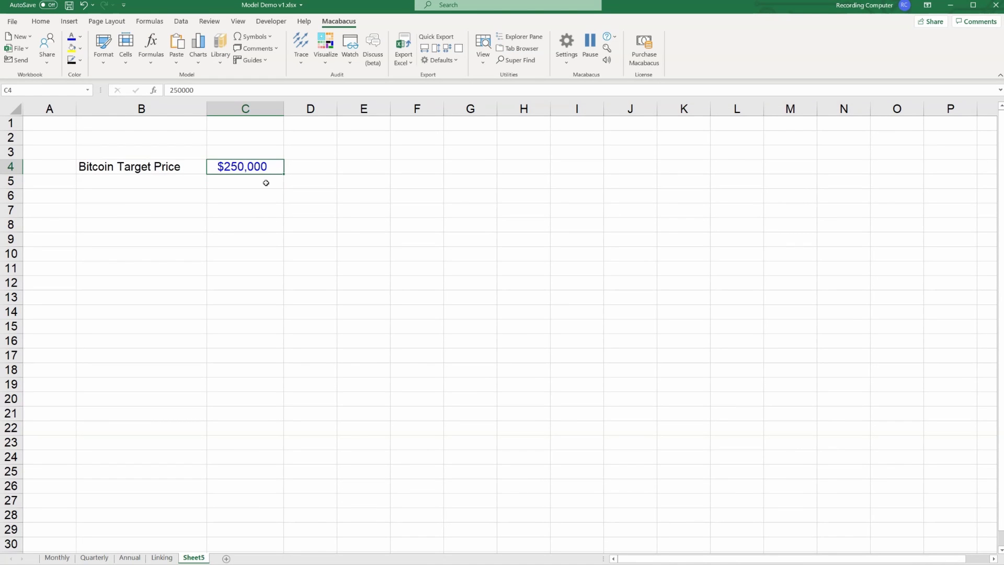
type("10,")
type("00")
type("0")
key("Return")
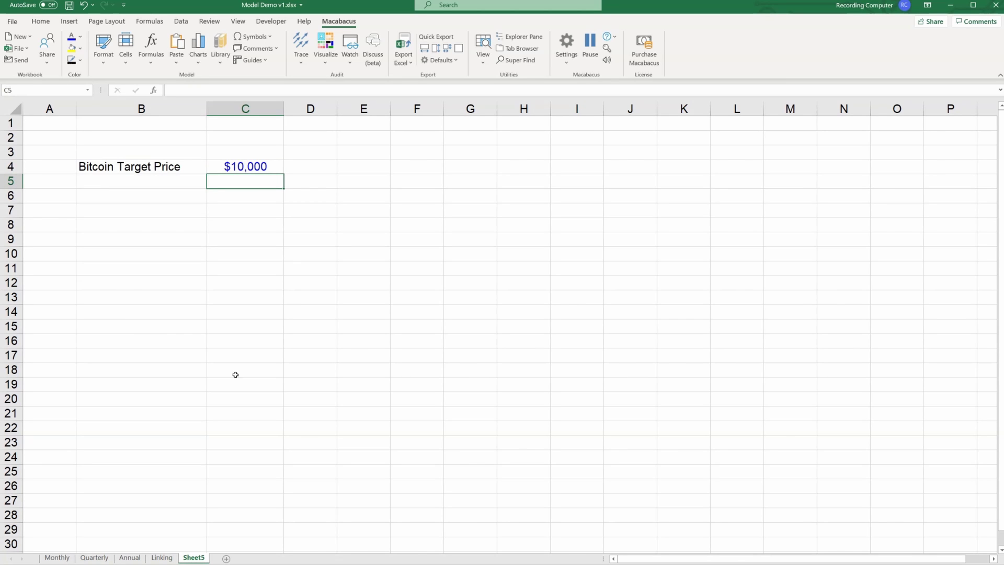
key("alt+Tab")
double_click(405, 183)
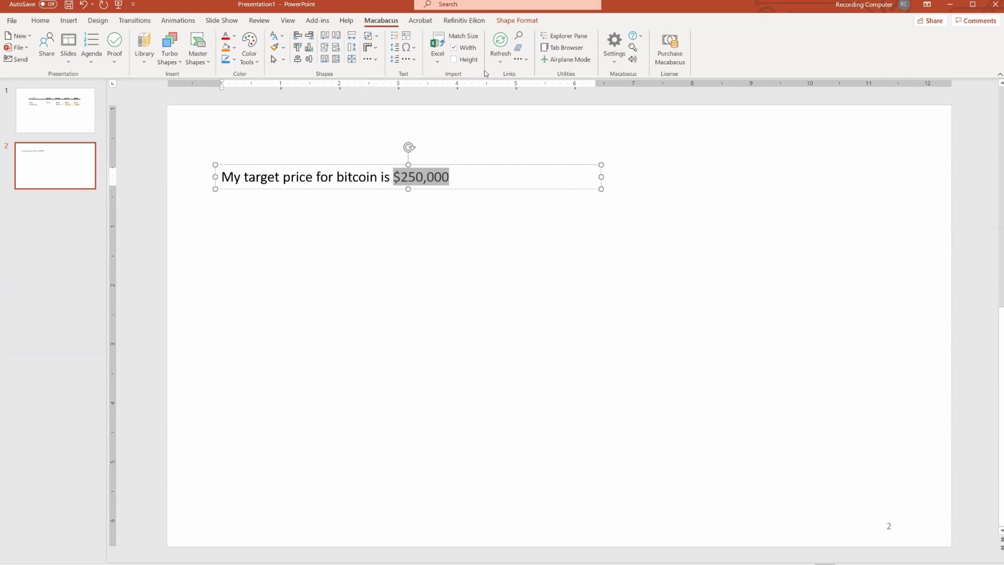
Select the bitcoin text box and refresh it from Excel so it reads $10,000
left_click(356, 177)
left_click(356, 165)
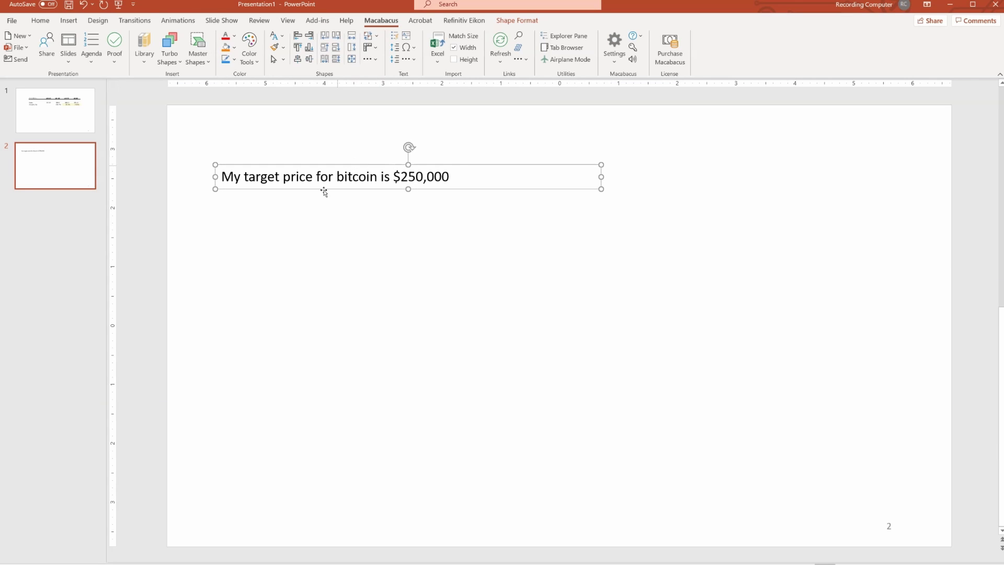
left_click(493, 55)
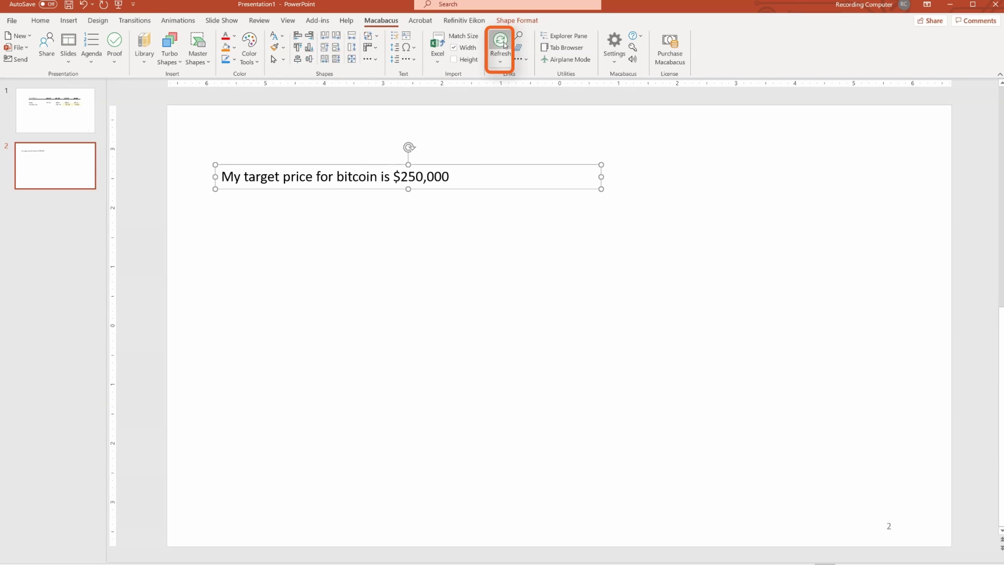
left_click(455, 228)
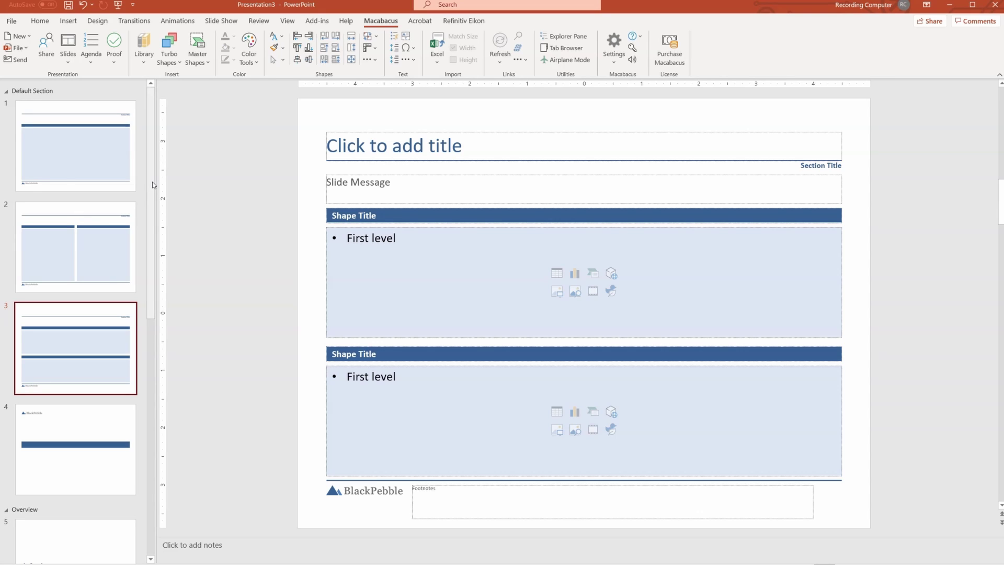
Drag slides into the Overview, Valuation and Appendix sections, moving the two-column slide to position 5
left_click_drag(152, 181, 162, 449)
scroll(129, 179, "up", 8)
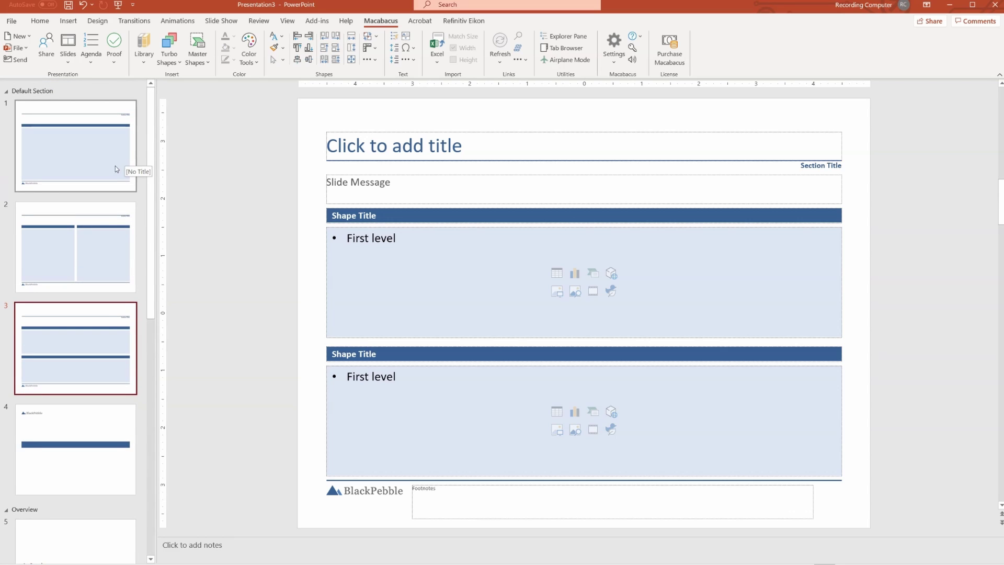
scroll(115, 165, "up", 1)
scroll(105, 322, "down", 2)
left_click_drag(76, 260, 72, 492)
left_click(73, 157)
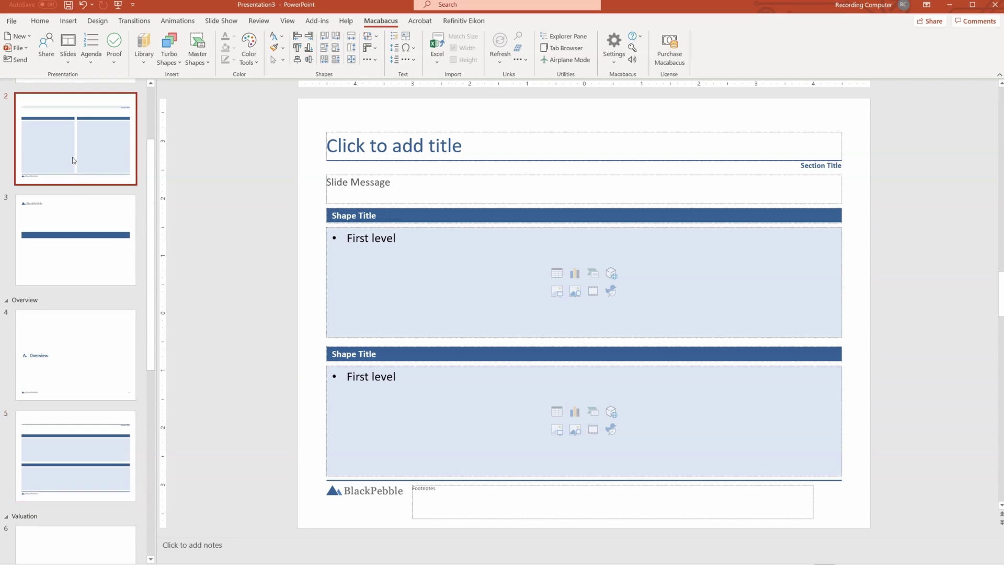
left_click_drag(74, 157, 75, 332)
Review slides 1 through 5 in the new order, including the two-column slide
scroll(77, 366, "up", 10)
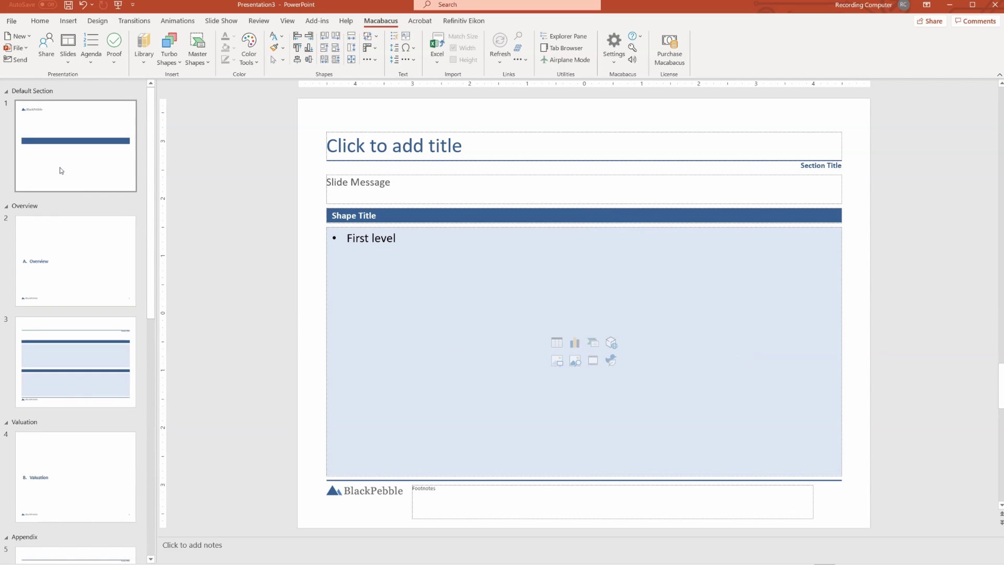
left_click(61, 168)
left_click(73, 243)
left_click(89, 362)
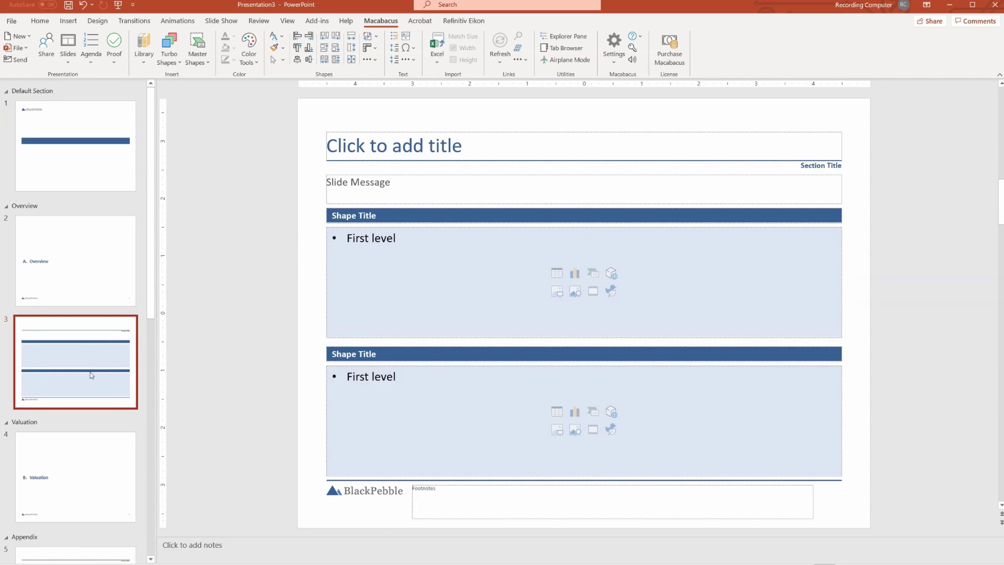
scroll(88, 362, "down", 3)
left_click(83, 350)
scroll(83, 338, "down", 2)
left_click(83, 330)
Review slides 6 through 9, ending on the closing contact slide, then return to the title slide
left_click(95, 438)
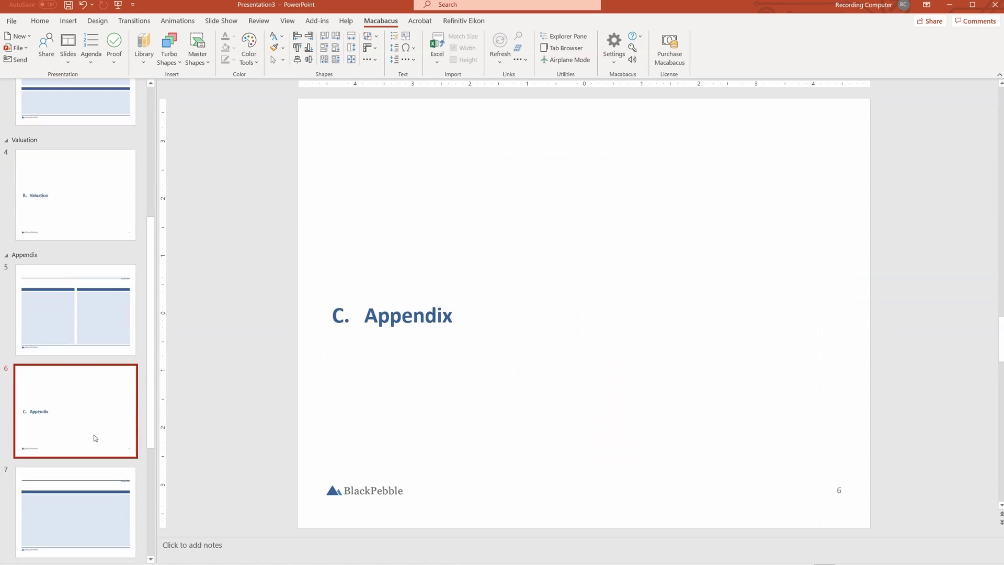
scroll(94, 433, "down", 2)
left_click(93, 430)
scroll(94, 440, "down", 2)
left_click(90, 434)
left_click(85, 501)
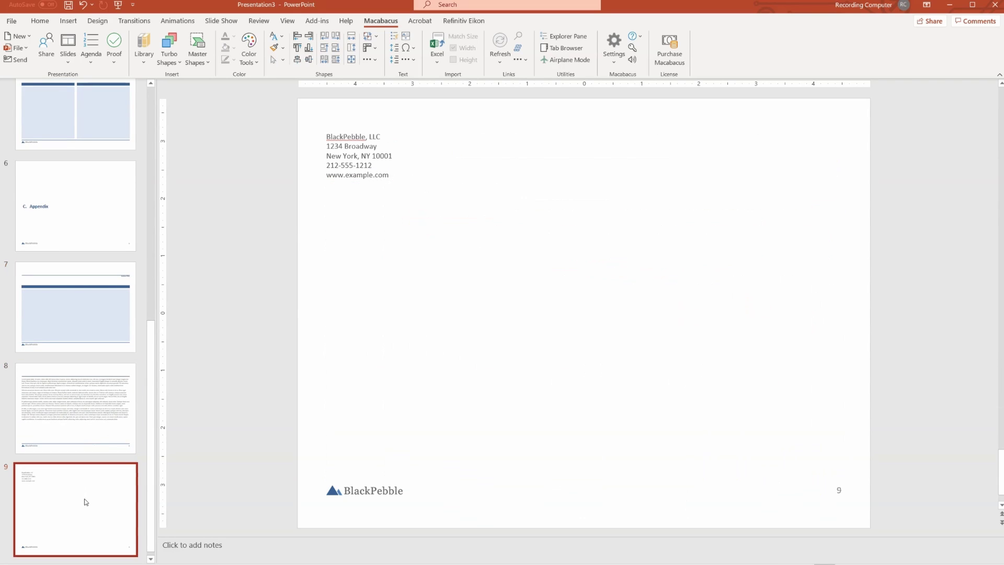
scroll(83, 498, "up", 10)
left_click(73, 167)
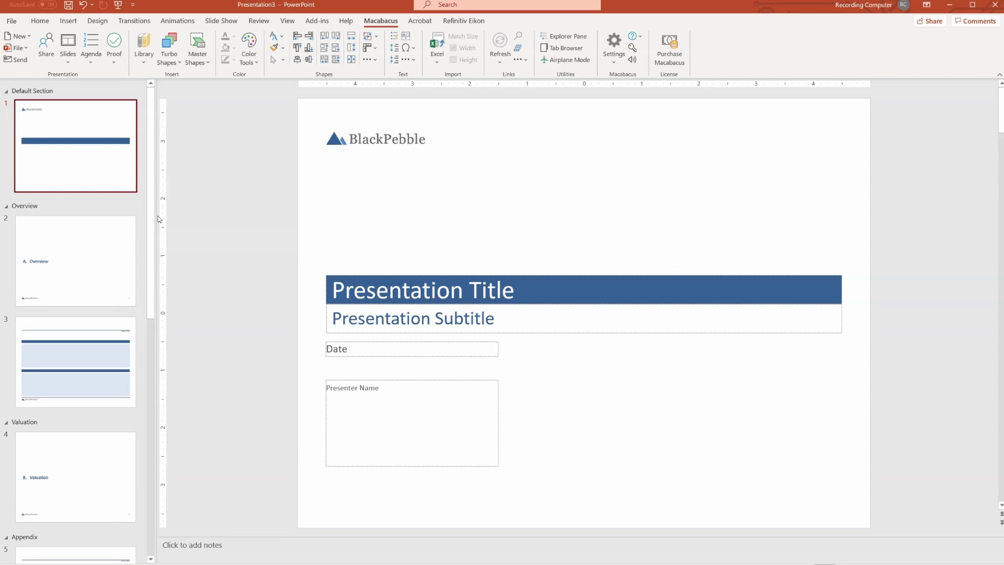
Insert a table of contents slide with the Macabacus Agenda command
left_click(93, 59)
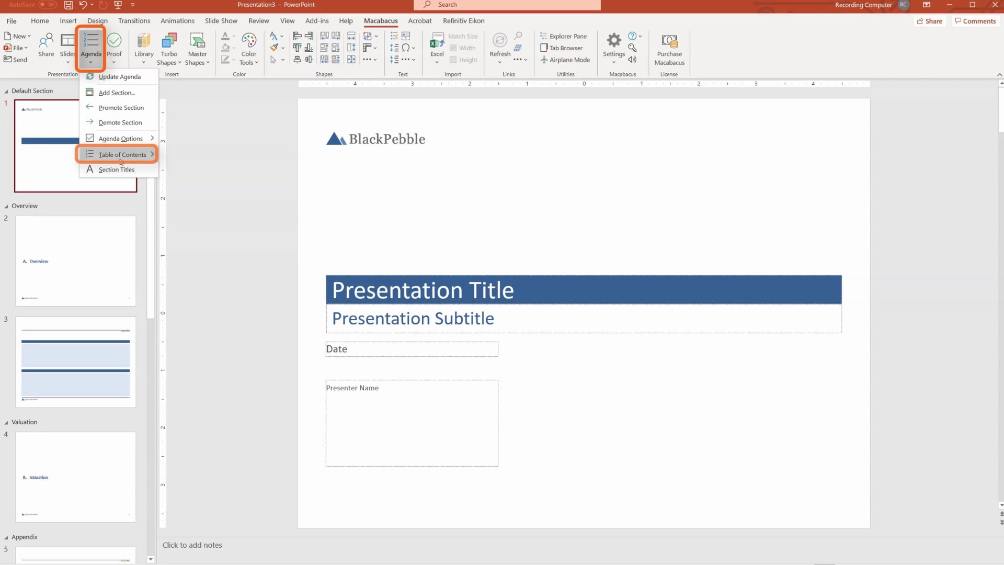
mouse_move(123, 155)
left_click(194, 155)
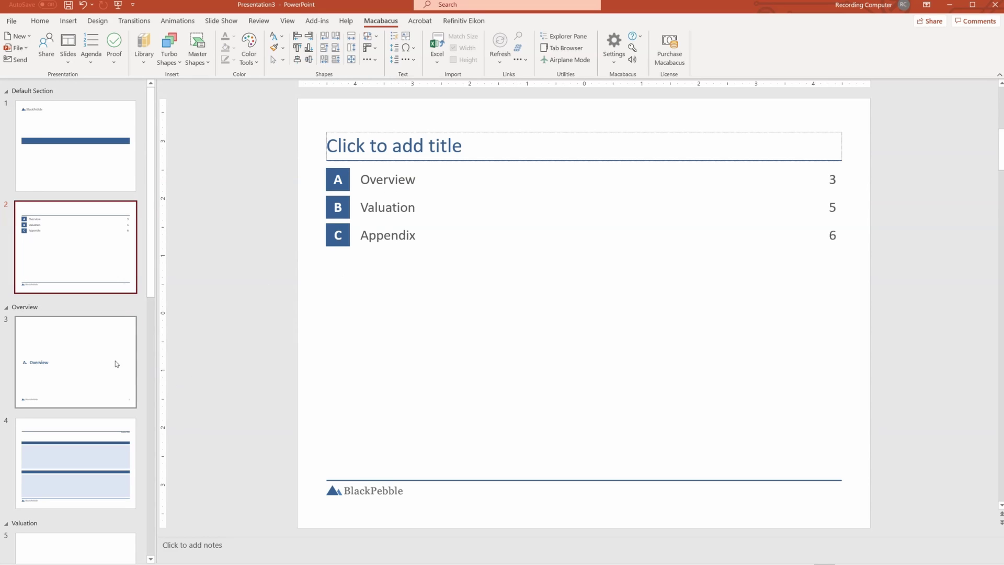
Compare the A. Overview and B. Valuation divider slides with the contents slide
left_click(114, 384)
scroll(113, 387, "down", 3)
left_click(100, 399)
scroll(100, 398, "down", 3)
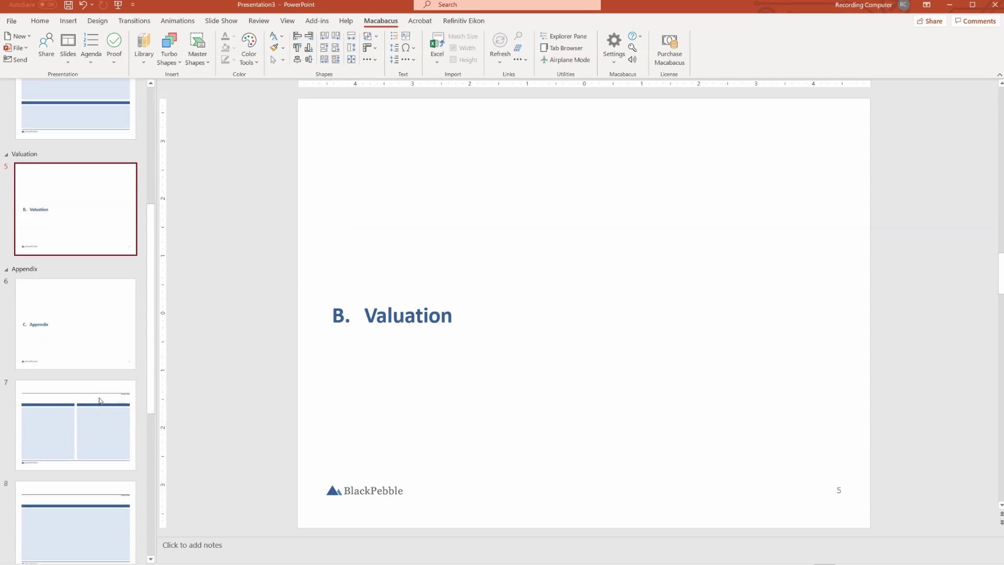
scroll(99, 398, "up", 5)
scroll(99, 399, "up", 1)
left_click(76, 267)
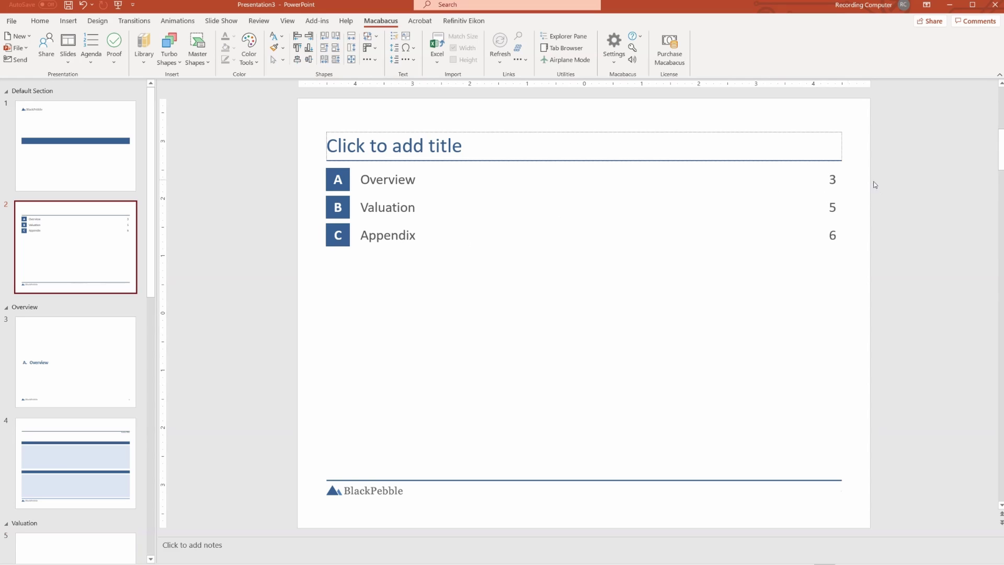
Recheck the A. Overview divider and confirm it sits on page 3
left_click(99, 363)
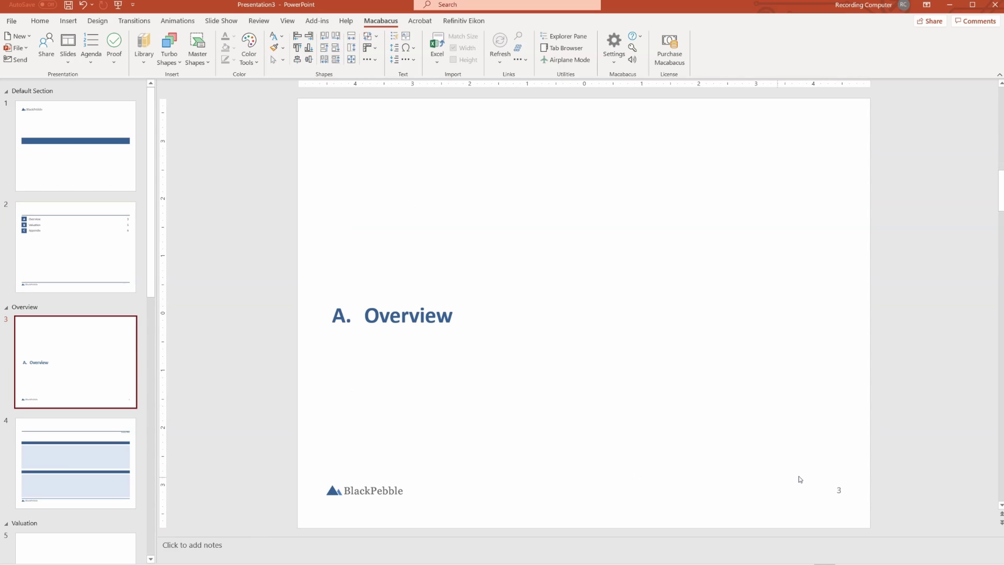
left_click(119, 272)
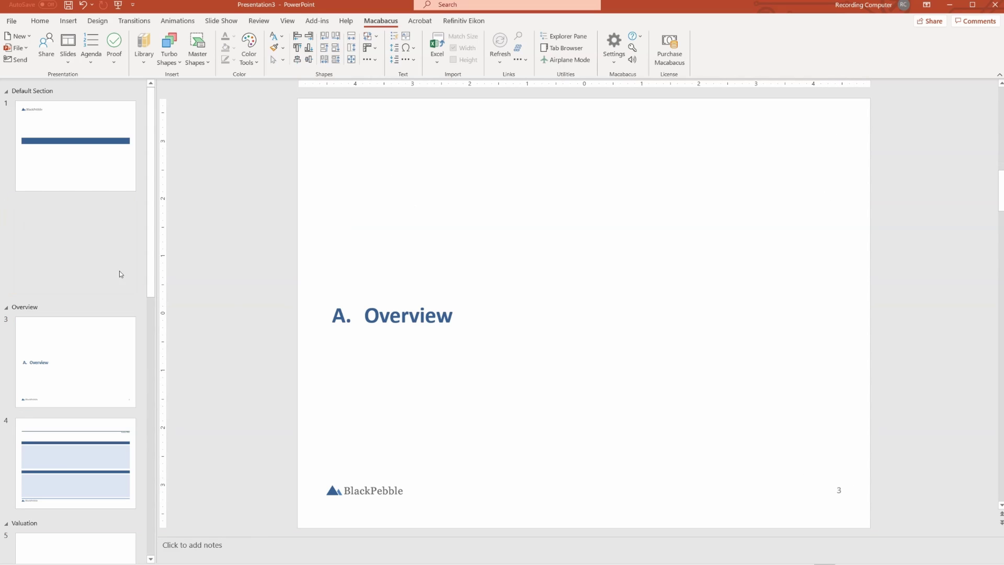
scroll(83, 387, "down", 10)
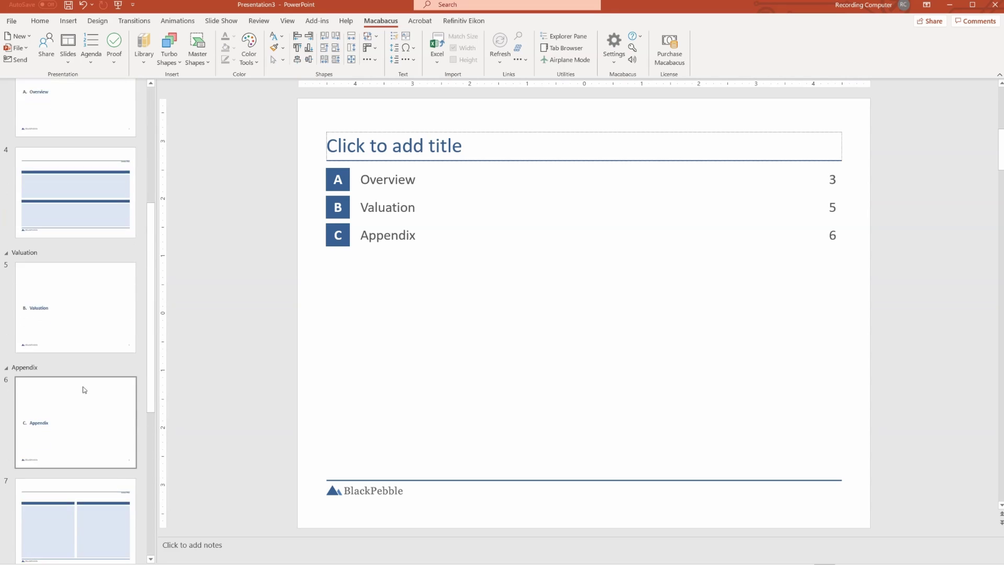
scroll(83, 399, "up", 10)
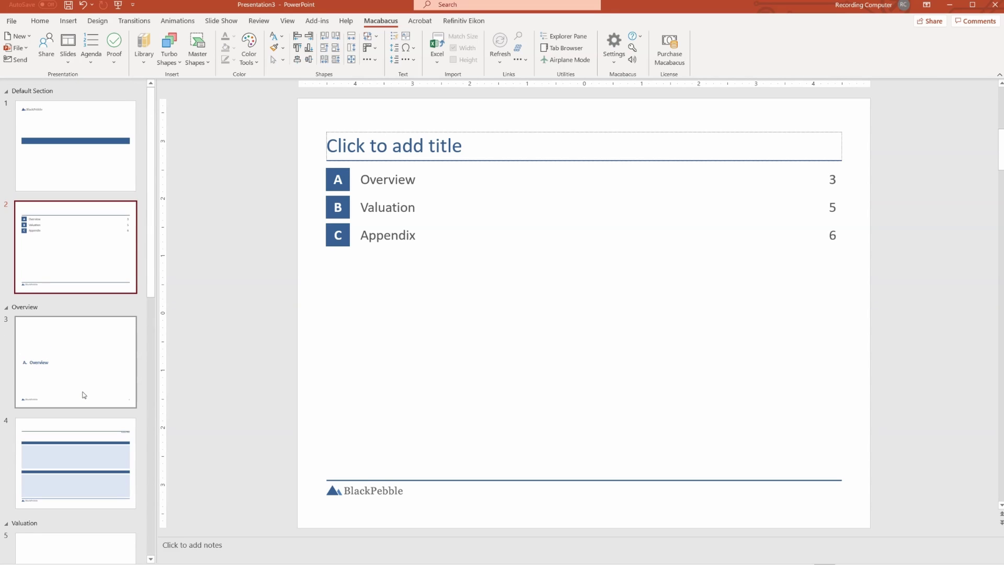
left_click(47, 366)
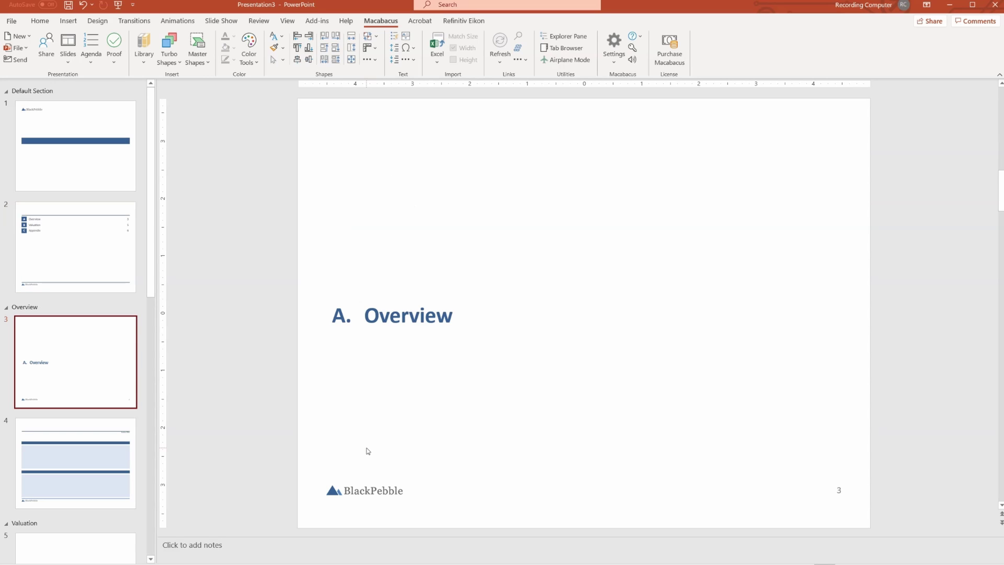